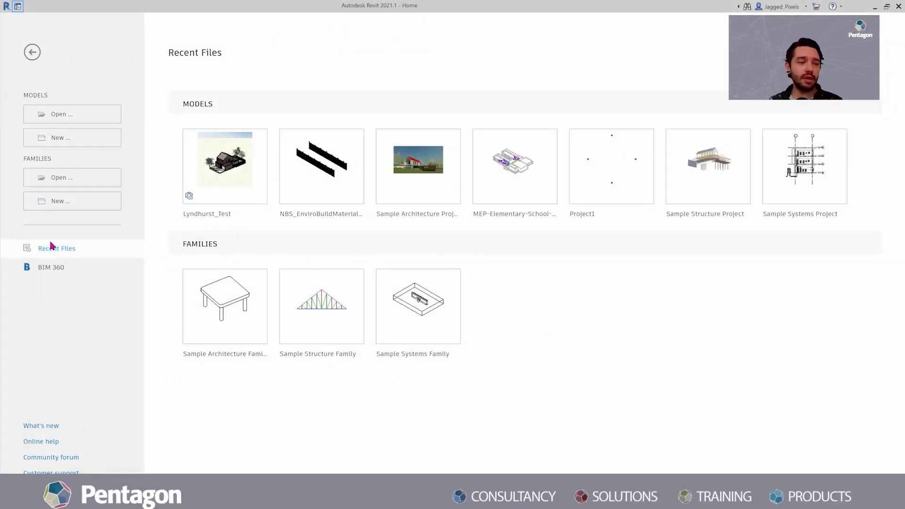
# Step: Browse the BIM 360 projects and reach the Desertmartin House Lyndhurst folder listing Lyndhurst.rvt V19
pyautogui.click(20, 264)
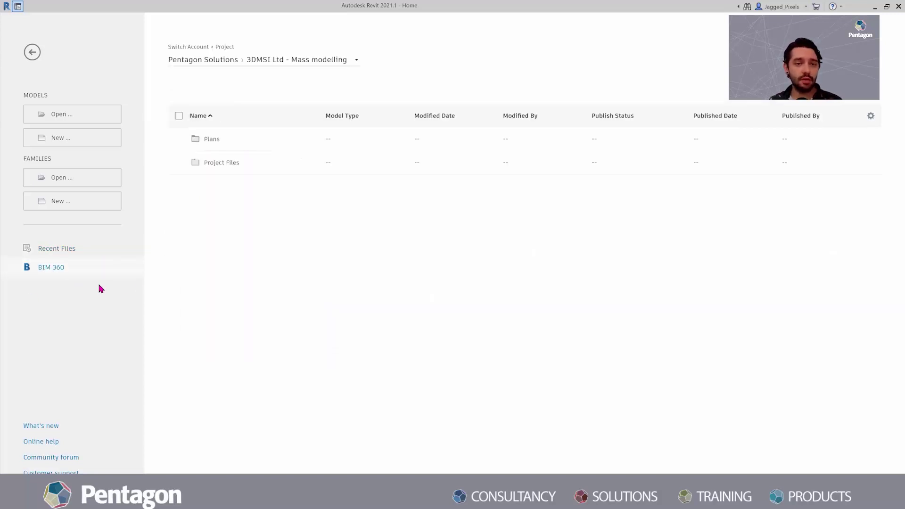
pyautogui.click(299, 62)
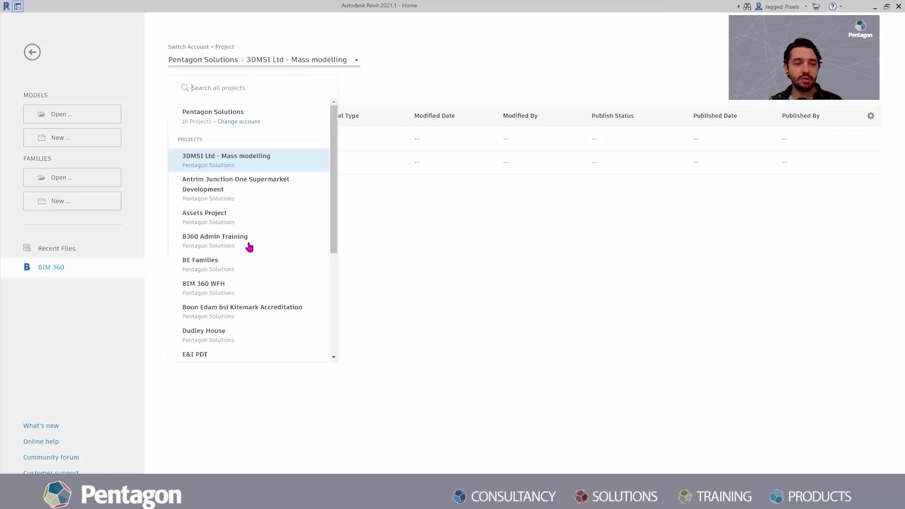
pyautogui.scroll(-4, 330, 185)
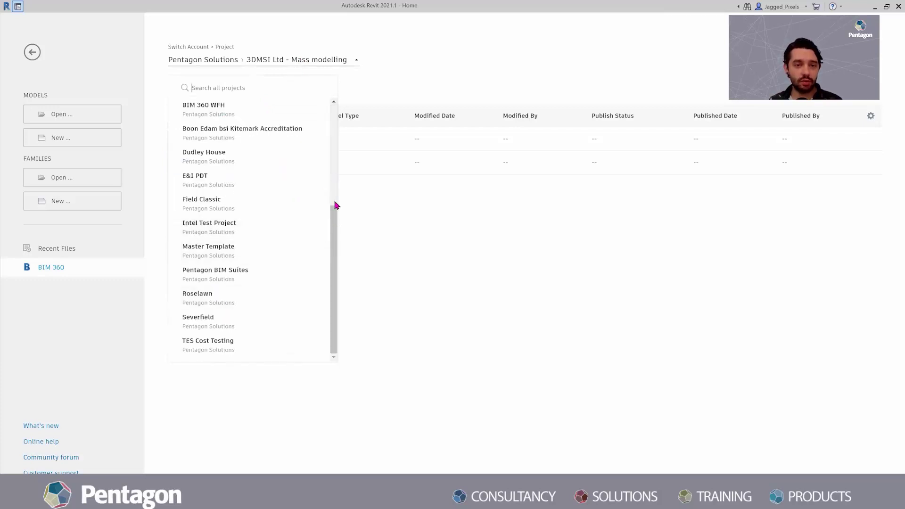
pyautogui.moveTo(336, 205); pyautogui.dragTo(335, 132)
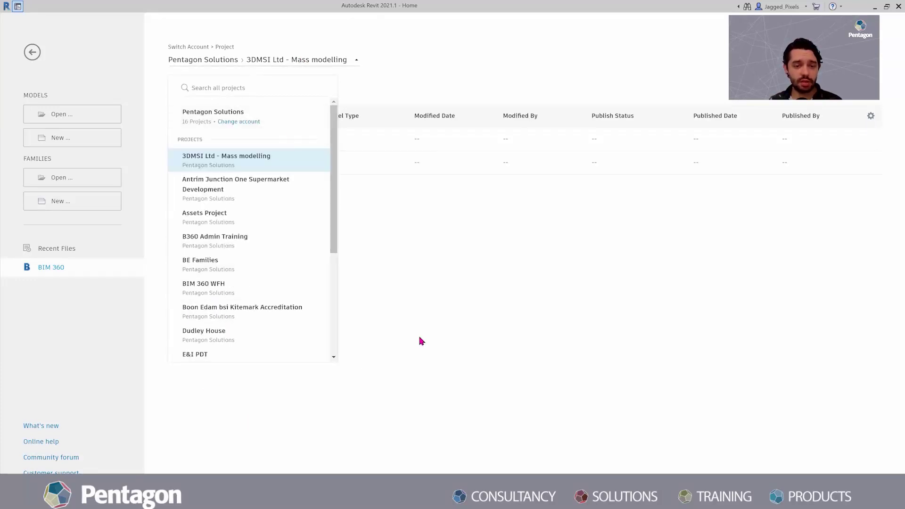
pyautogui.click(48, 253)
pyautogui.moveTo(193, 204)
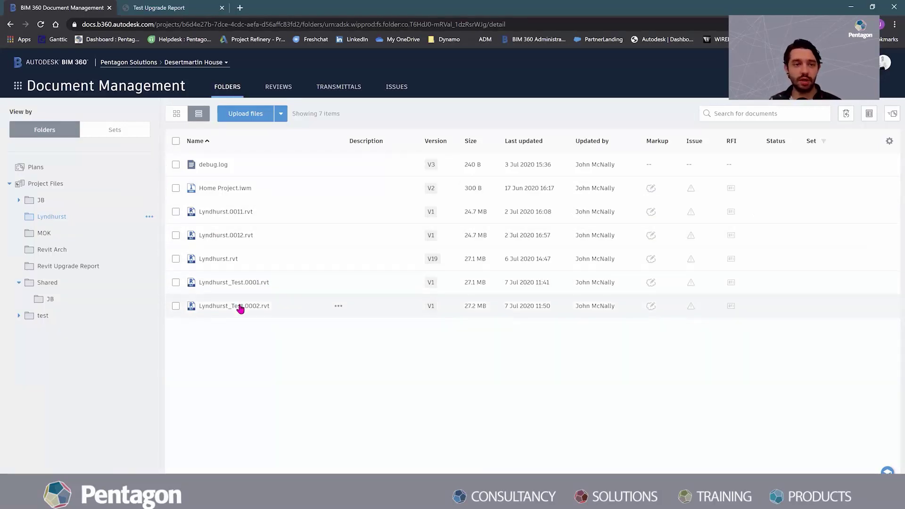
# Step: Go to Project Admin > Services > Revit Cloud Model Upgrade for Desertmartin House and view the test report
pyautogui.click(18, 88)
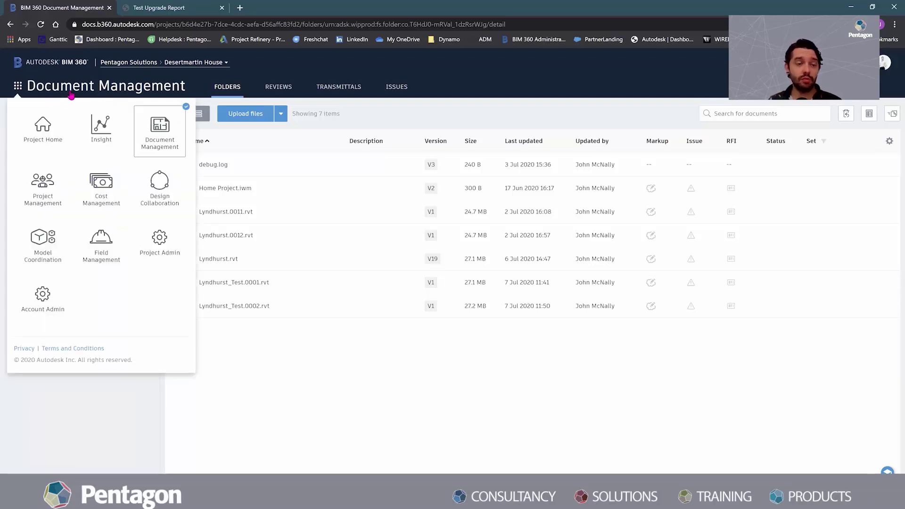
pyautogui.click(160, 254)
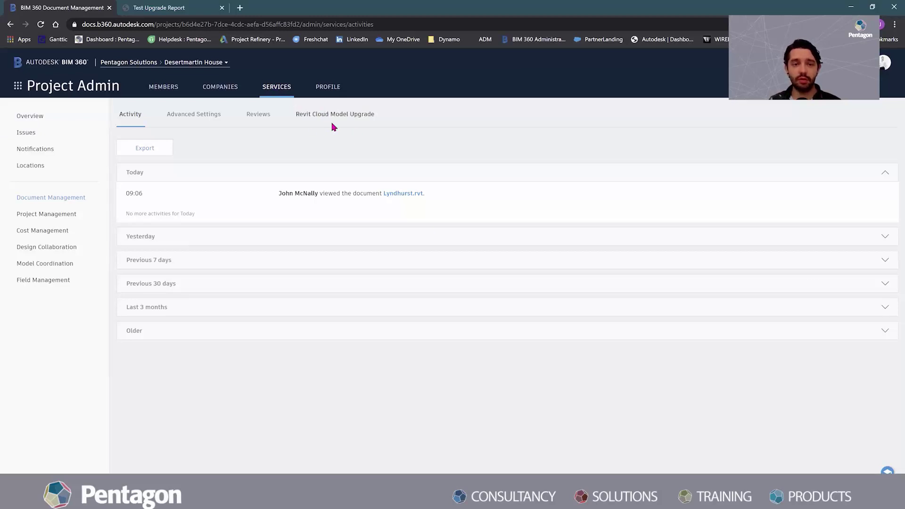
pyautogui.click(340, 117)
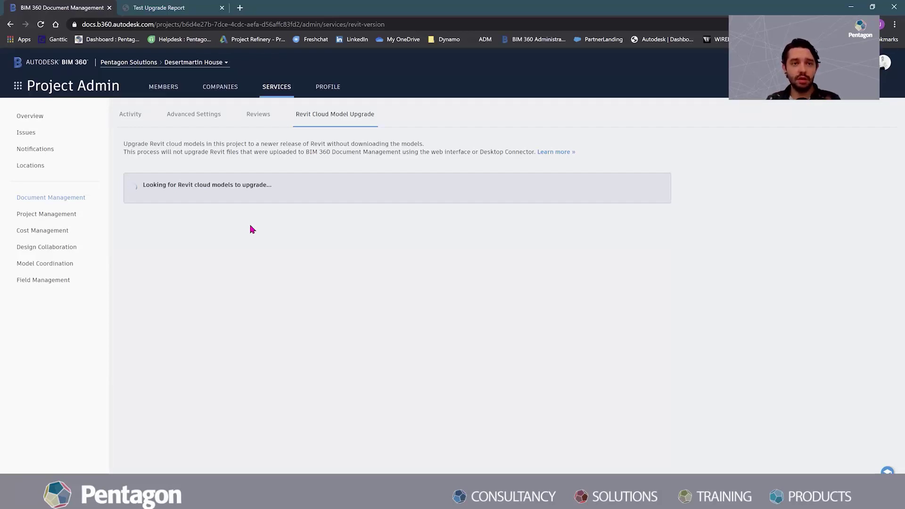
pyautogui.click(174, 9)
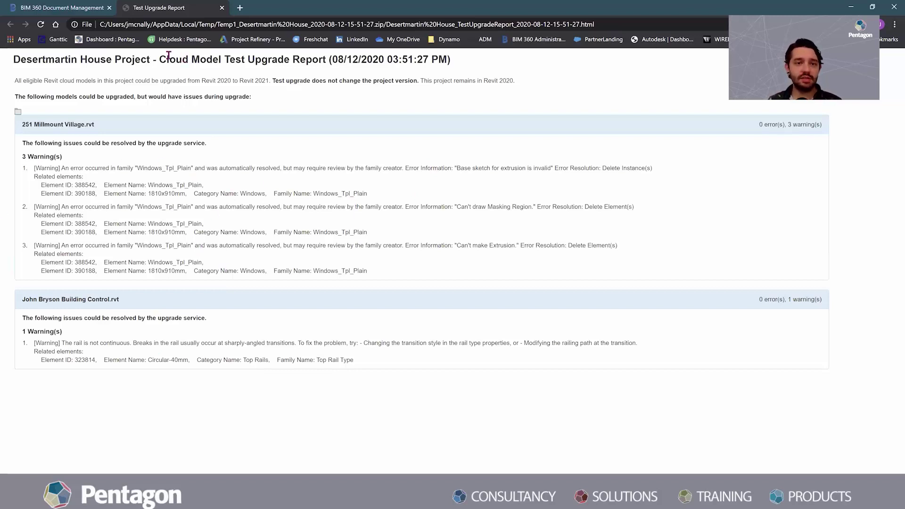
# Step: Return from the Test Upgrade Report to the upgrade page and start the Revit 2021 upgrade
pyautogui.click(96, 9)
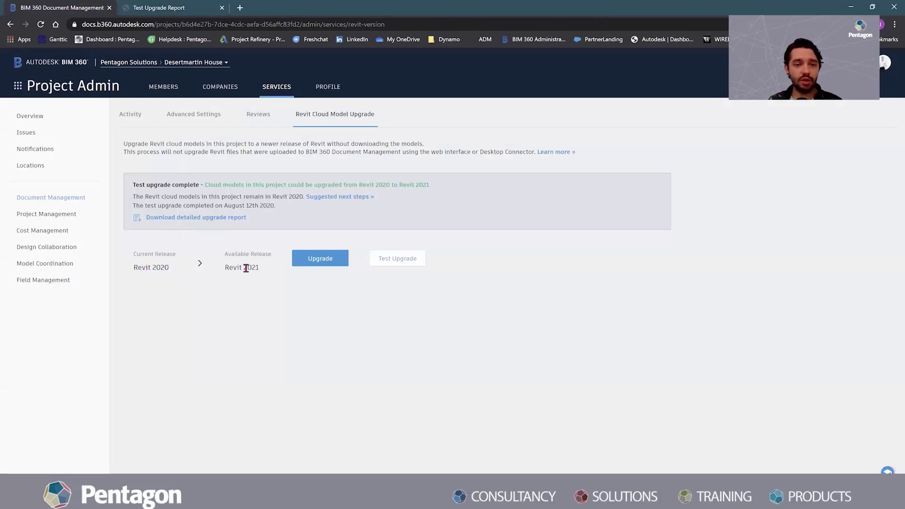
pyautogui.click(323, 263)
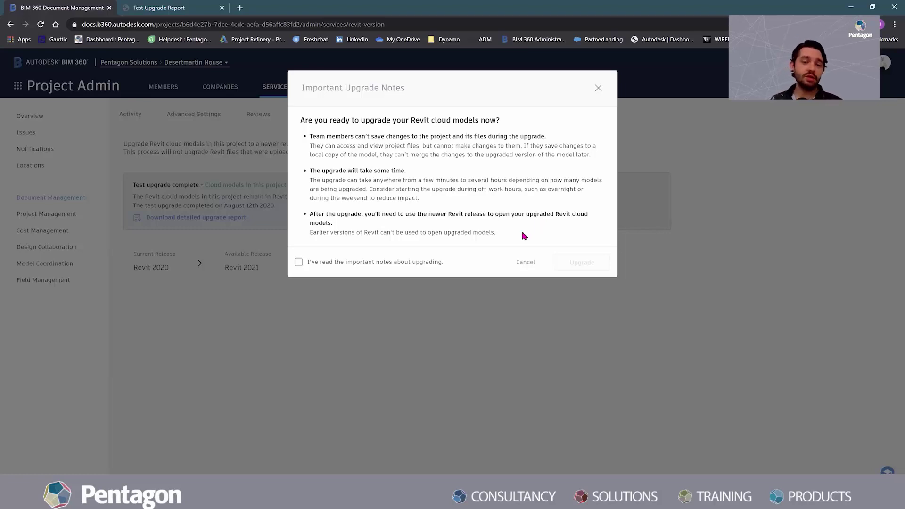
# Step: Acknowledge the important upgrade notes and confirm upgrading the cloud models to Revit 2021
pyautogui.click(299, 263)
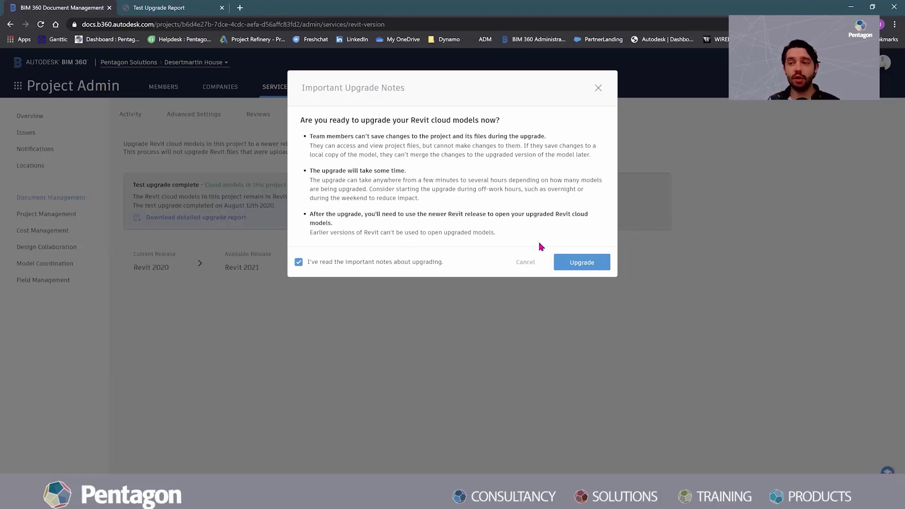
pyautogui.click(570, 264)
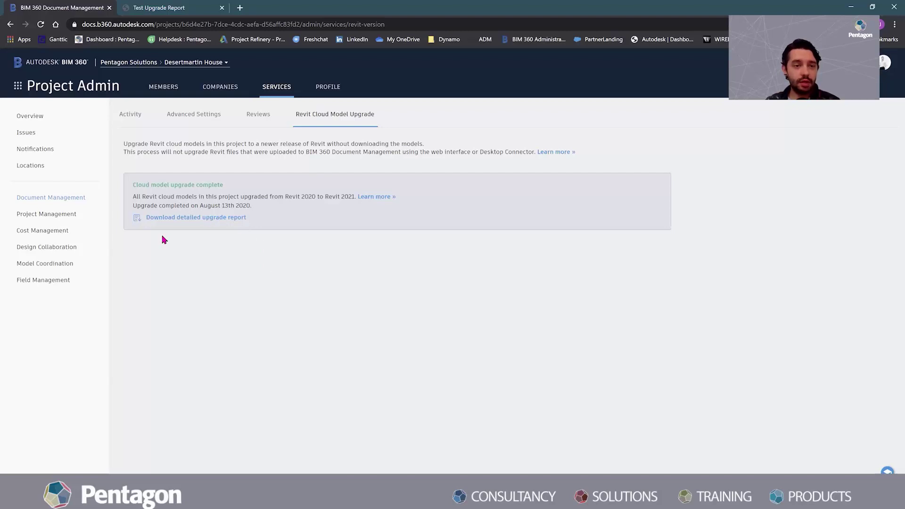
# Step: Download the 13 Aug 2020 zip from the Revit Upgrade Report folder, then Alt+Tab back to Revit
pyautogui.click(194, 220)
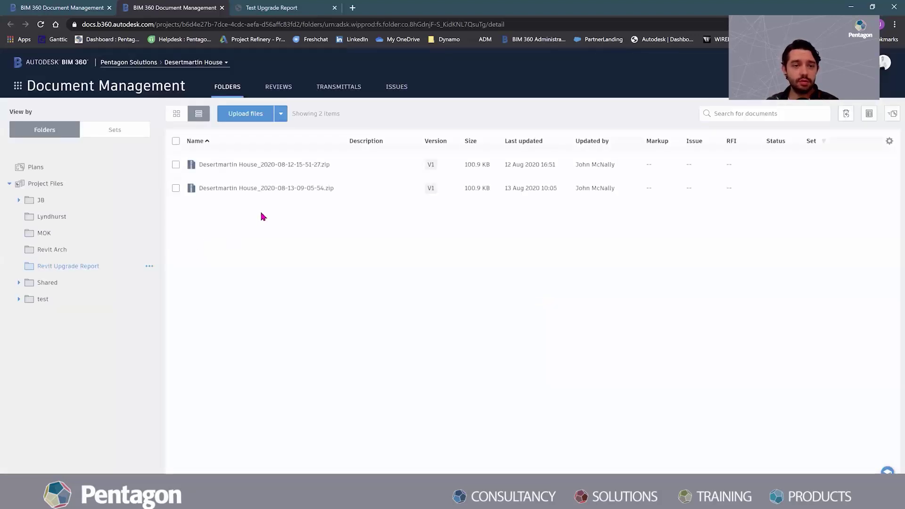
pyautogui.click(175, 188)
pyautogui.click(428, 115)
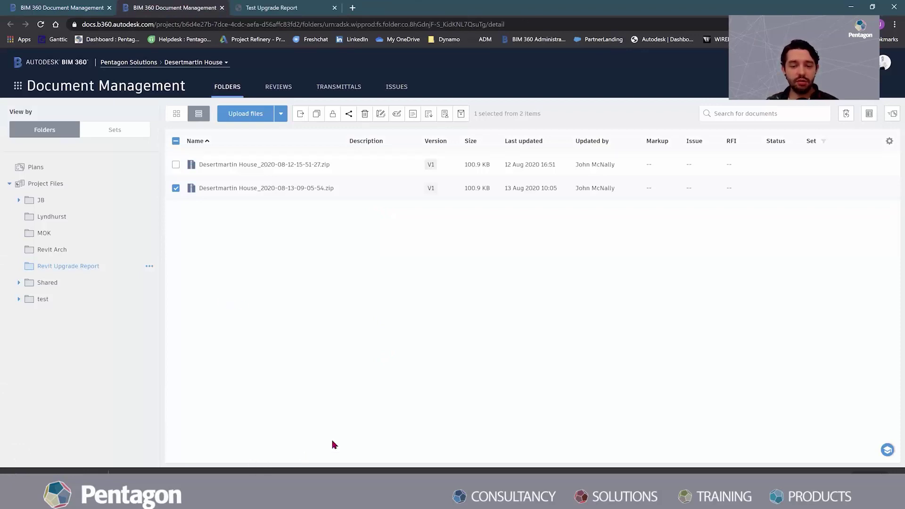
pyautogui.hotkey('alt', 'Tab')
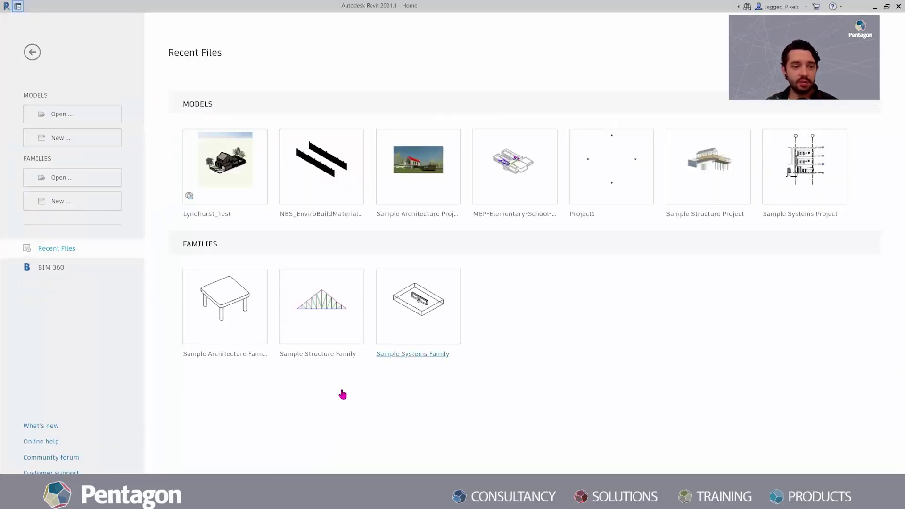
# Step: Open Lyndhurst.rvt from Desertmartin House > Project Files > Lyndhurst on the Revit Home screen
pyautogui.click(51, 268)
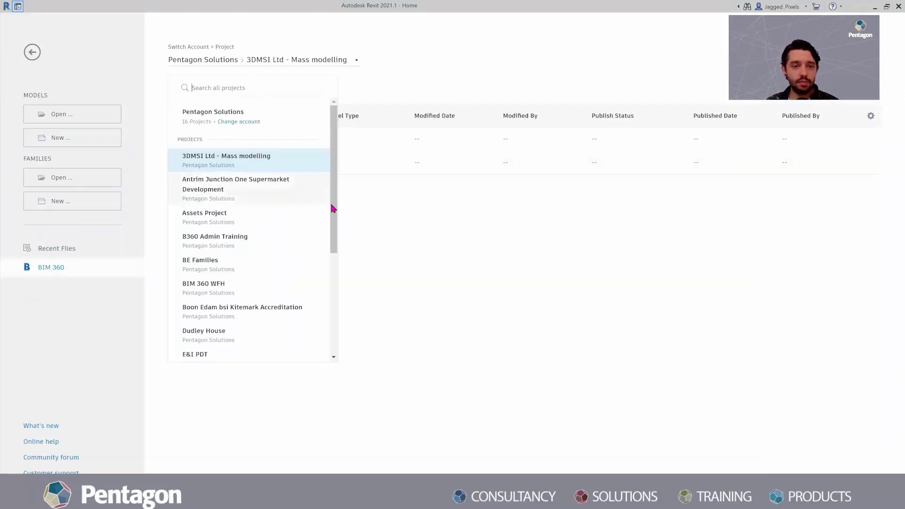
pyautogui.scroll(-3, 331, 209)
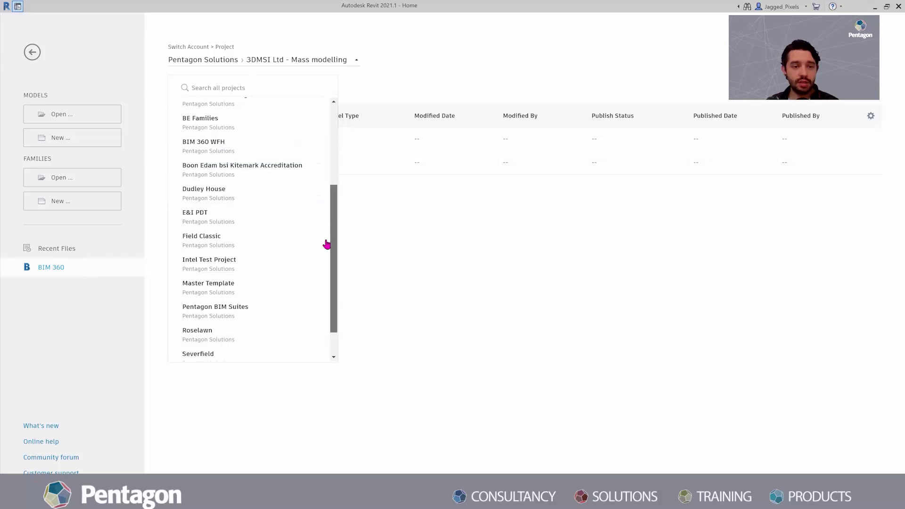
pyautogui.scroll(-1, 282, 241)
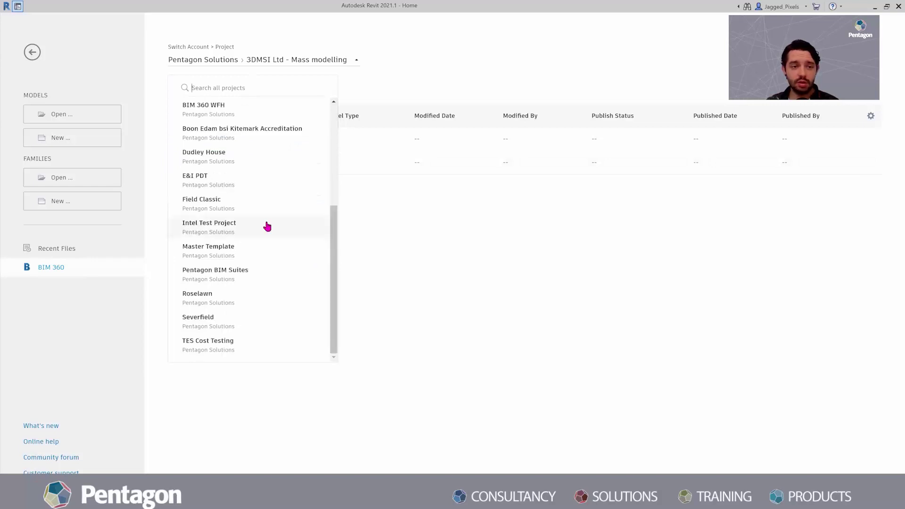
pyautogui.scroll(2, 265, 225)
pyautogui.scroll(2, 430, 315)
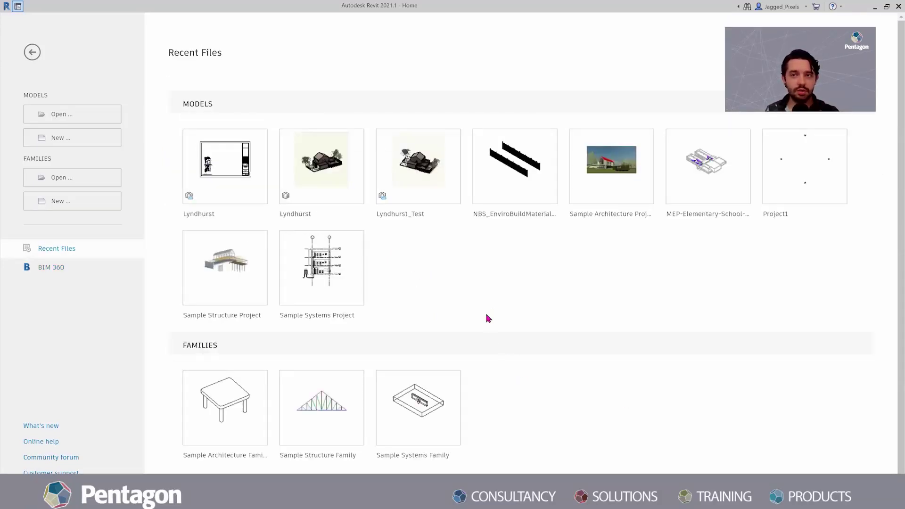
pyautogui.click(51, 269)
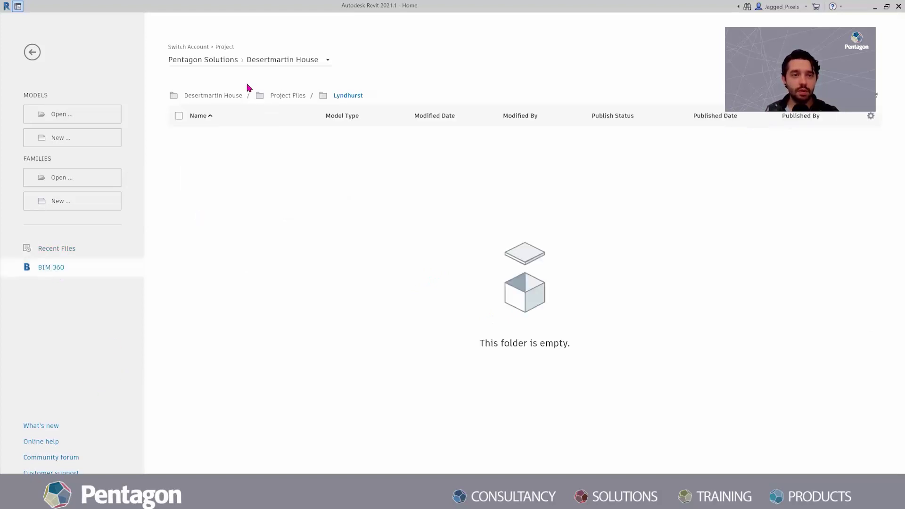
pyautogui.click(287, 61)
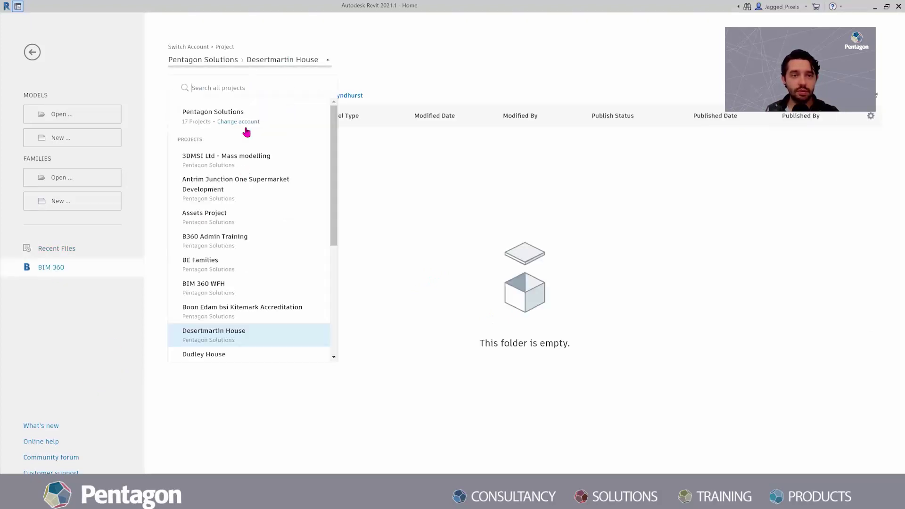
pyautogui.click(337, 151)
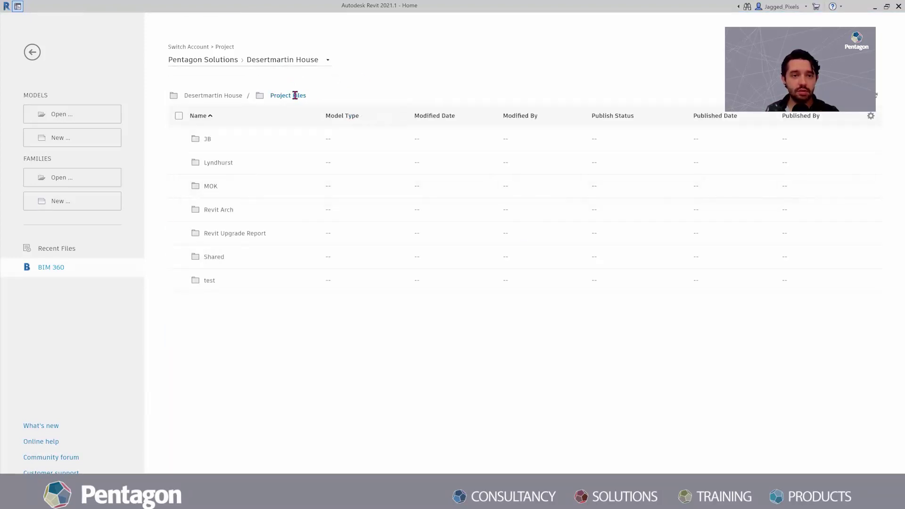
pyautogui.click(228, 165)
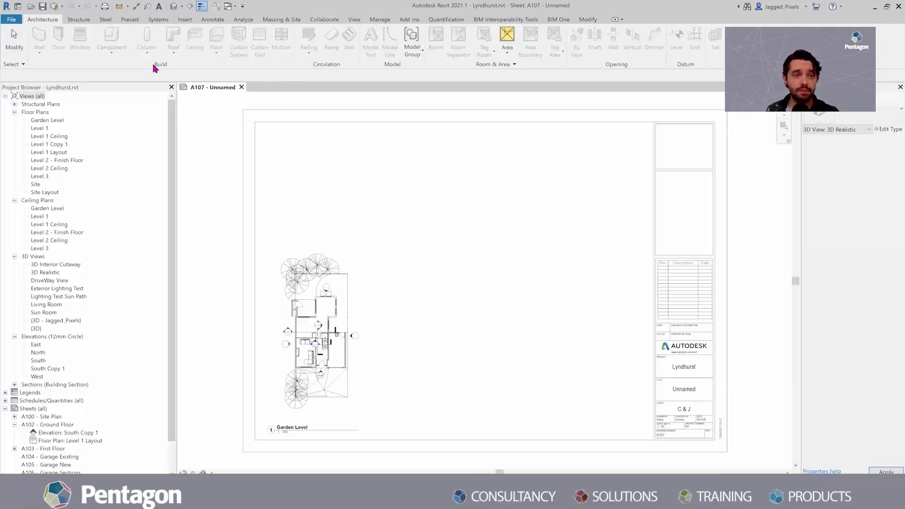
# Step: Check the Synchronize options, select the 3D Realistic view, and bring up the Collaborate tools
pyautogui.click(62, 8)
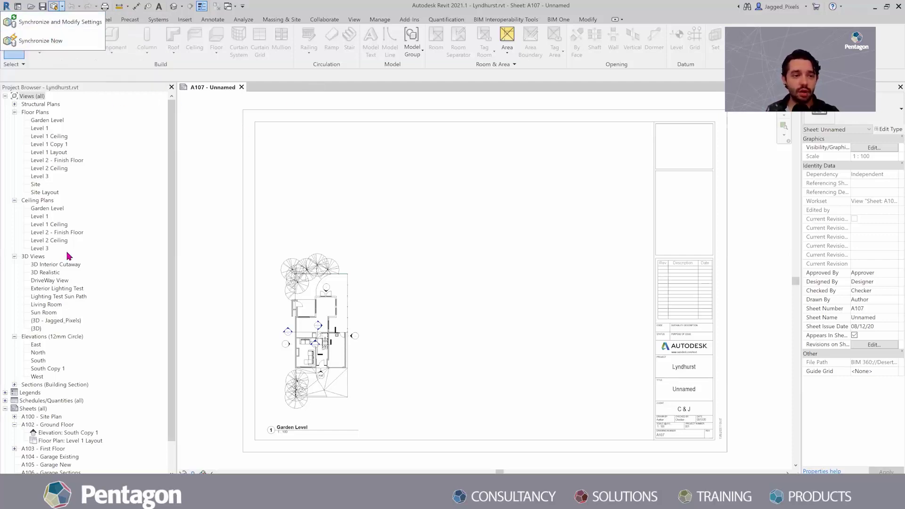
pyautogui.click(46, 271)
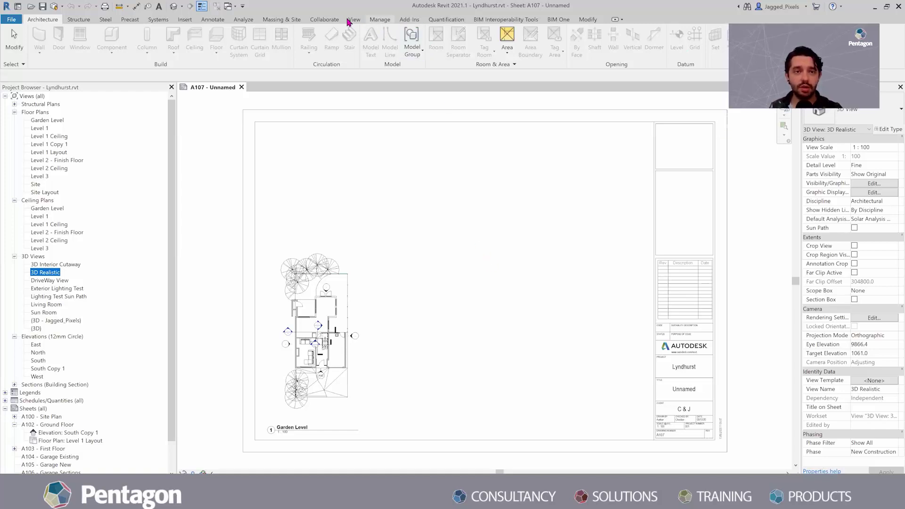
pyautogui.click(324, 19)
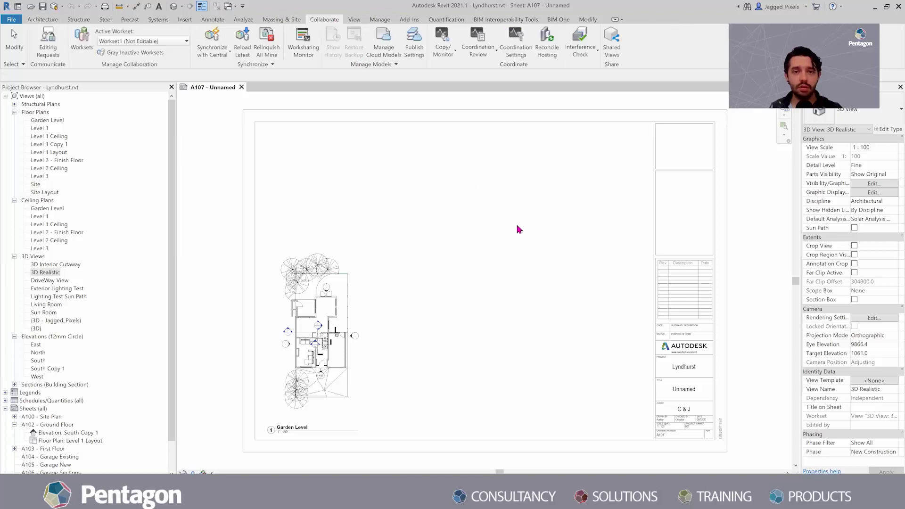
# Step: Glance at Manage Cloud Models, close it, and open the 3D Realistic view of the house
pyautogui.click(390, 46)
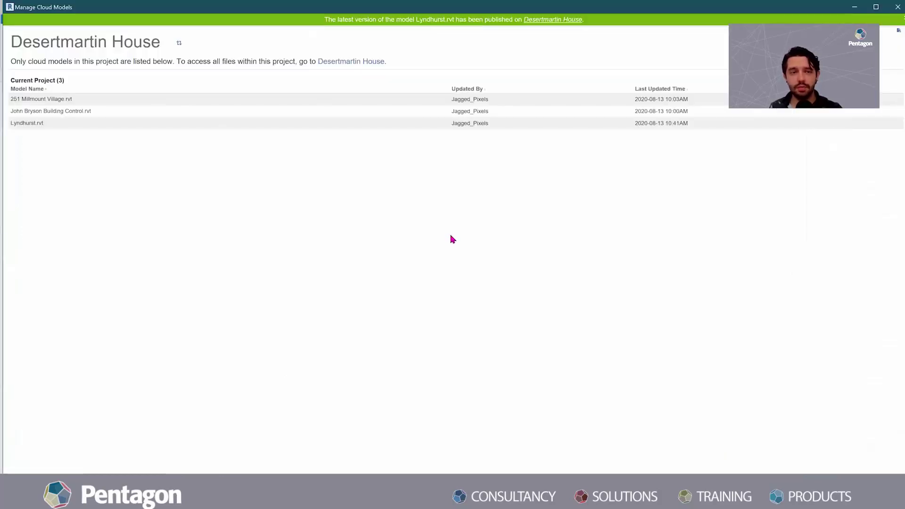
pyautogui.moveTo(441, 126)
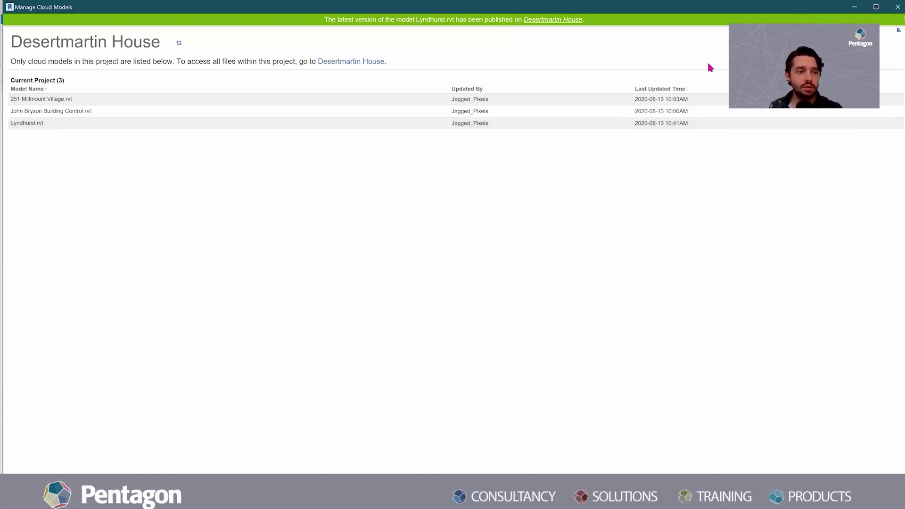
pyautogui.press('Escape')
pyautogui.doubleClick(45, 272)
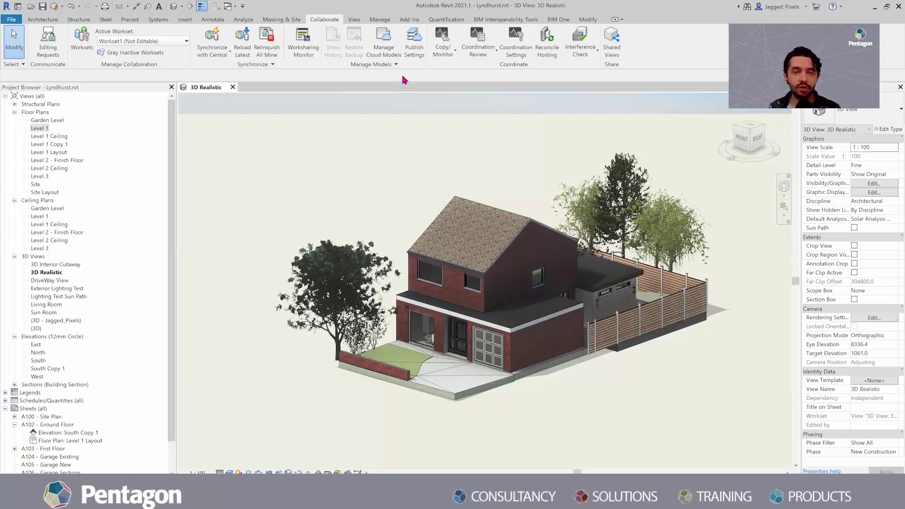
# Step: Review the Sheets, 3D Views and Set 1 publish sets, then reopen Manage Cloud Models
pyautogui.click(413, 45)
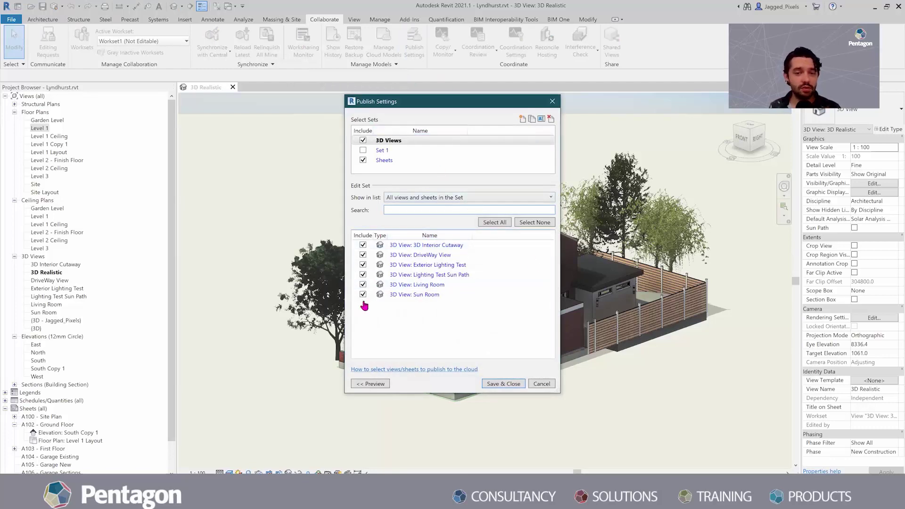
pyautogui.click(386, 161)
pyautogui.click(393, 142)
pyautogui.click(382, 150)
pyautogui.click(398, 142)
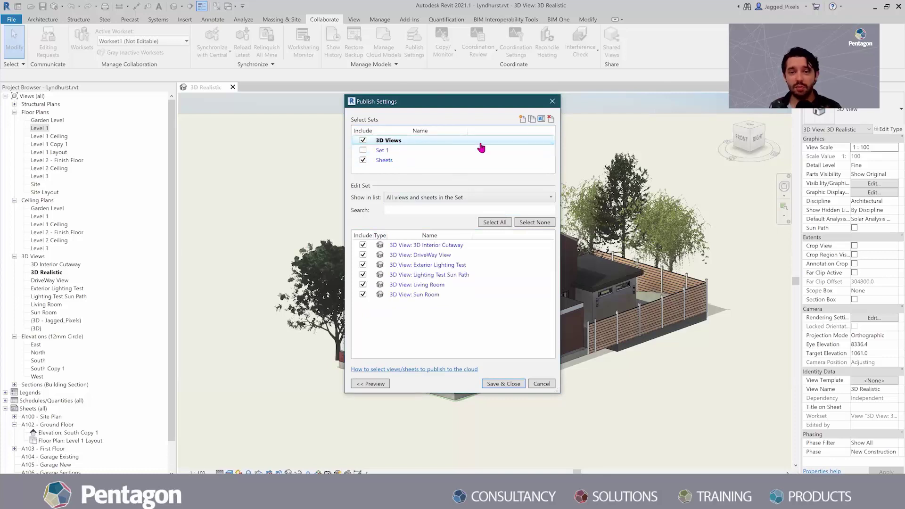
pyautogui.click(552, 101)
pyautogui.click(389, 53)
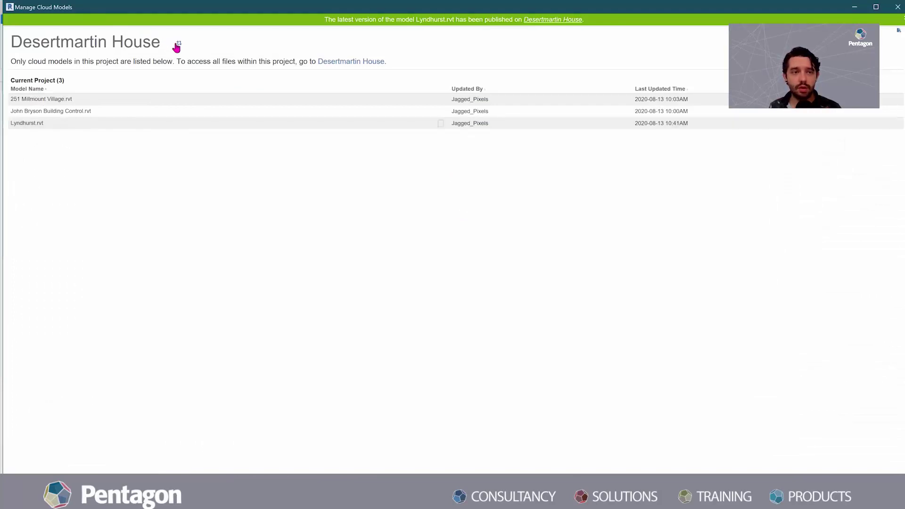
# Step: Publish the latest Lyndhurst.rvt to Desertmartin House and switch to Chrome's BIM 360 Document Management tab
pyautogui.click(441, 123)
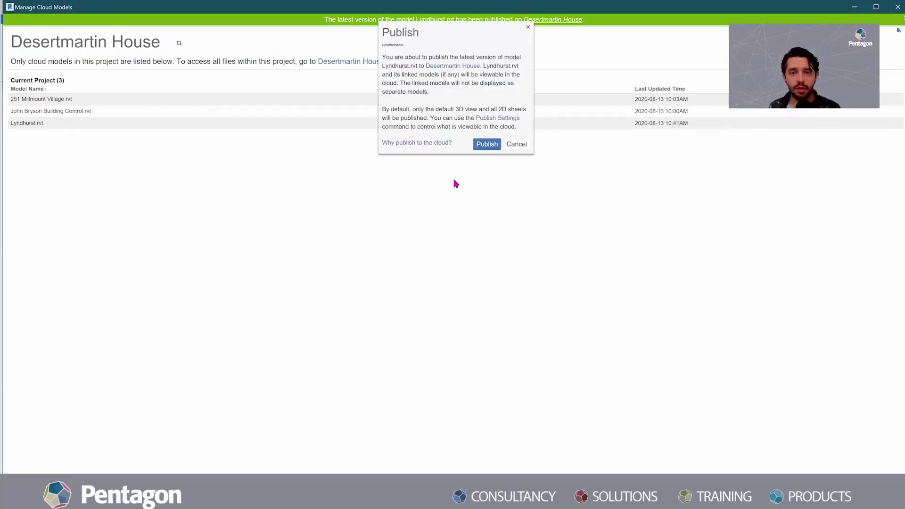
pyautogui.click(488, 145)
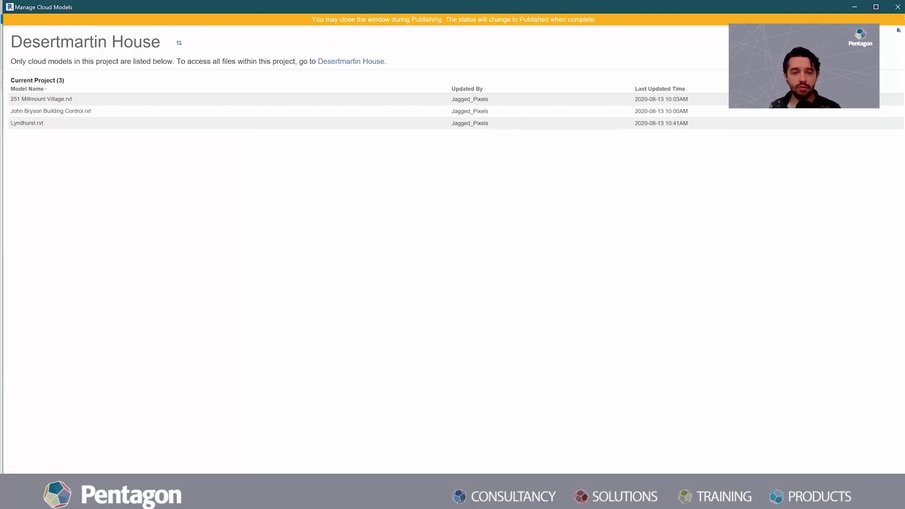
pyautogui.hotkey('alt', 'Tab')
pyautogui.hotkey('ctrl', 'Tab')
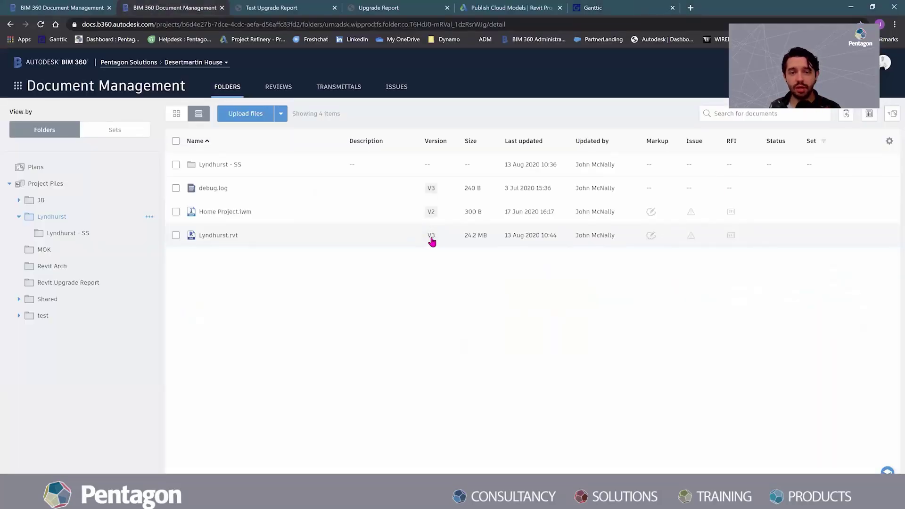
# Step: Review Lyndhurst.rvt's V3 version history, then confirm it updates to V4 after publishing
pyautogui.click(431, 236)
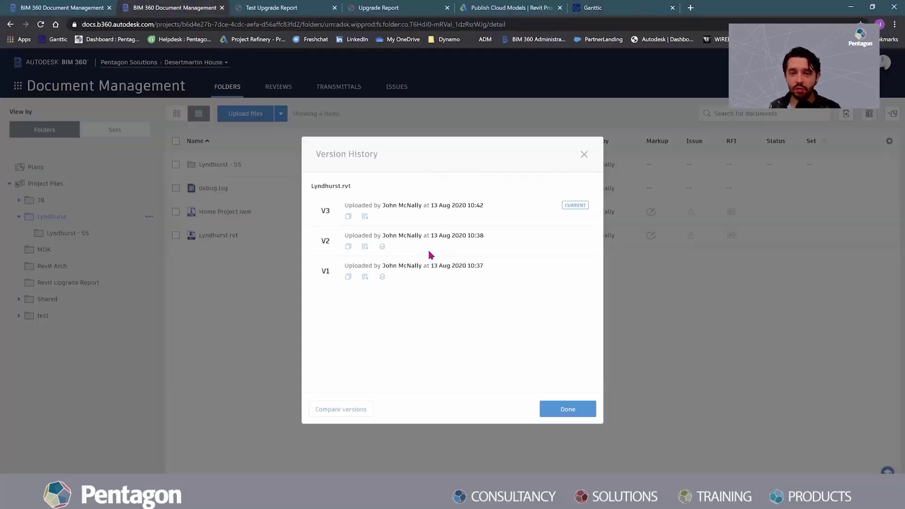
pyautogui.press('Escape')
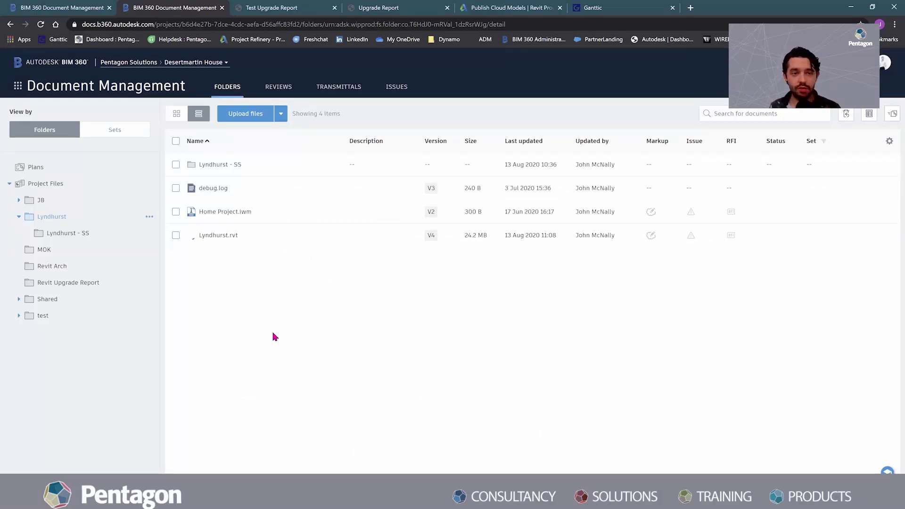
# Step: View Lyndhurst.rvt V4's published DriveWay View 3D, then browse its 2D sheets list
pyautogui.click(220, 235)
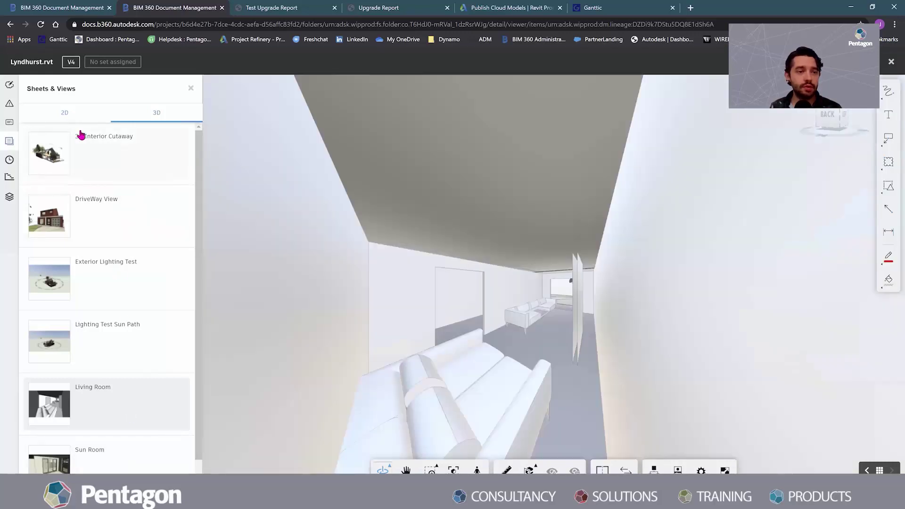
pyautogui.click(95, 201)
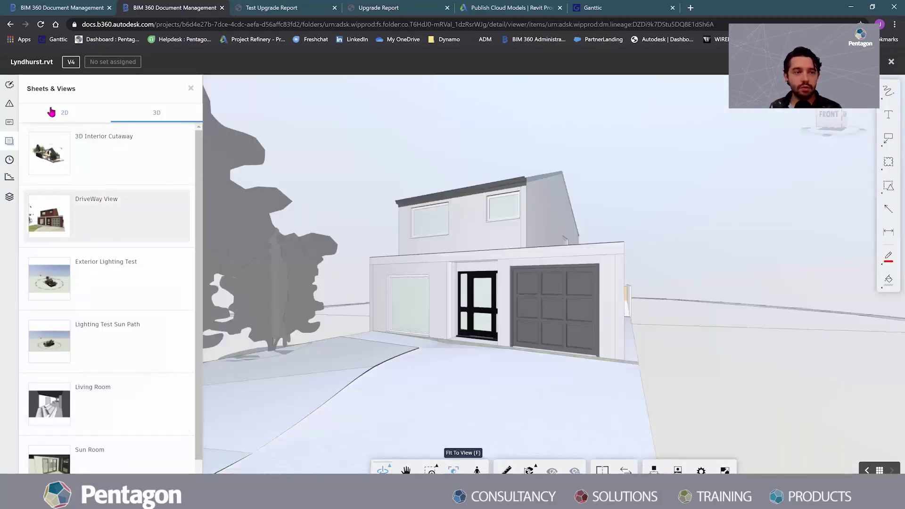
pyautogui.click(63, 116)
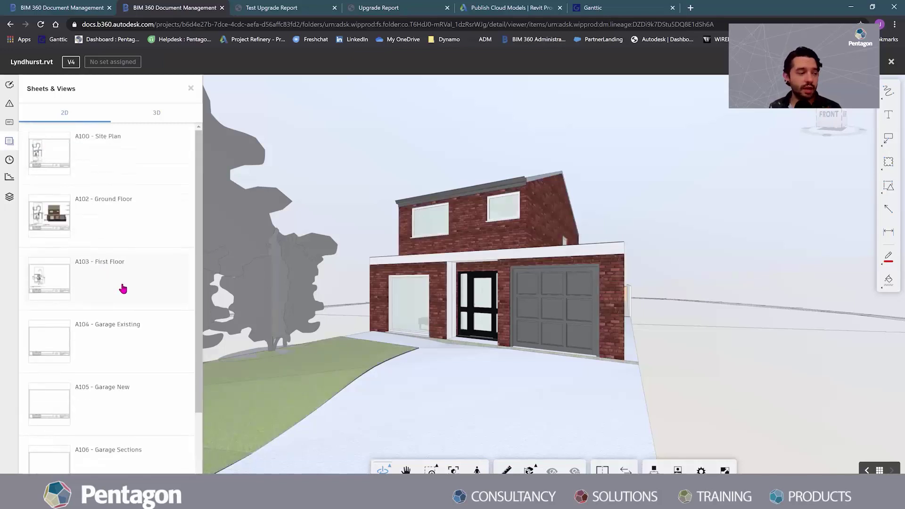
pyautogui.scroll(-2, 142, 334)
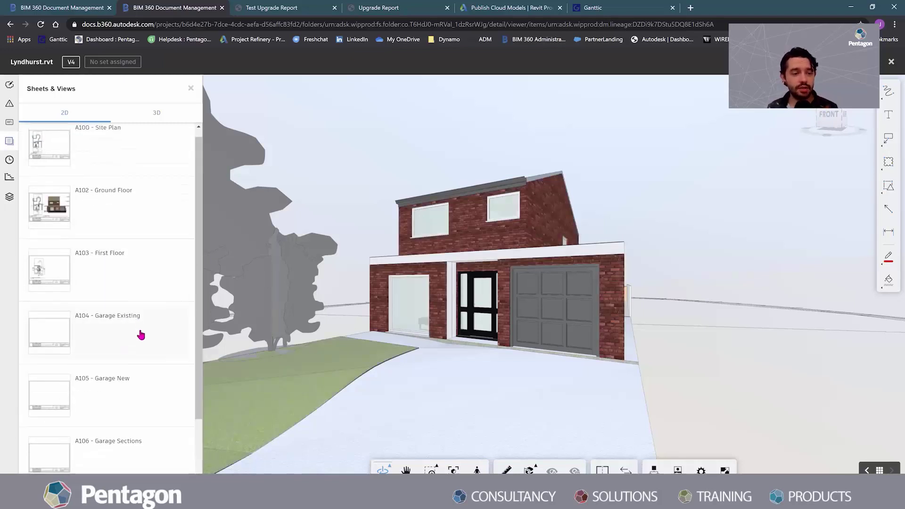
pyautogui.scroll(2, 141, 333)
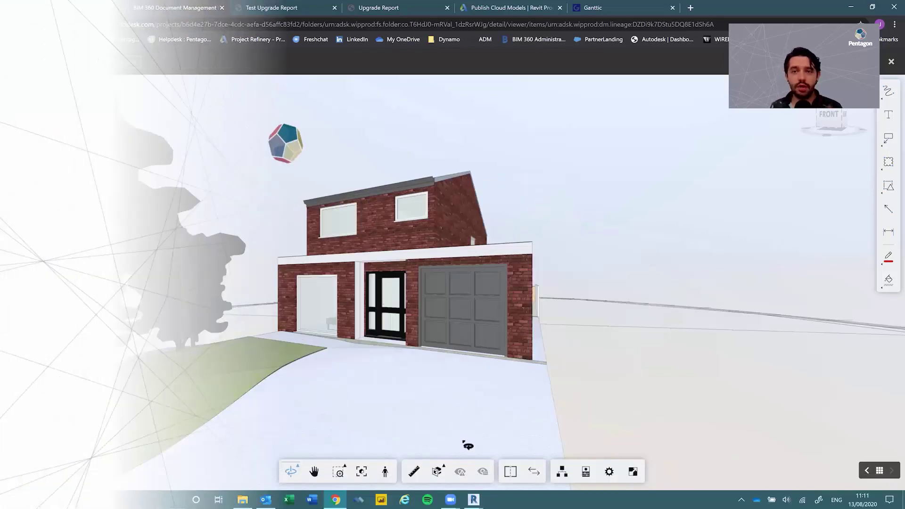